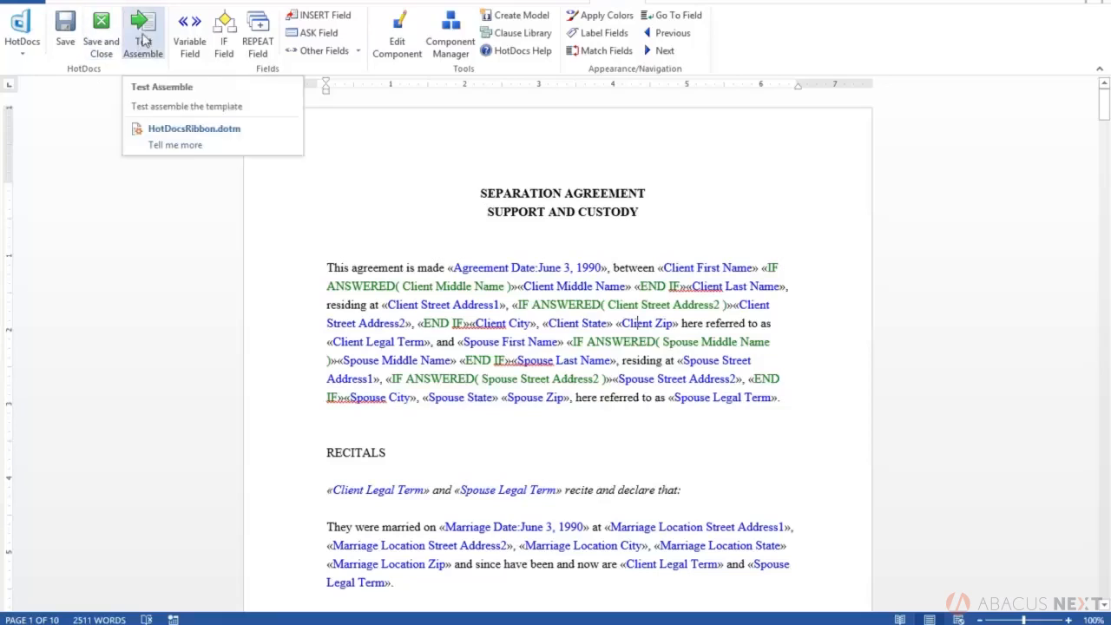
Test-assemble the separation agreement template and expand the Child Information series in the interview outline.
{"action": "left_click", "coordinate": [144, 41]}
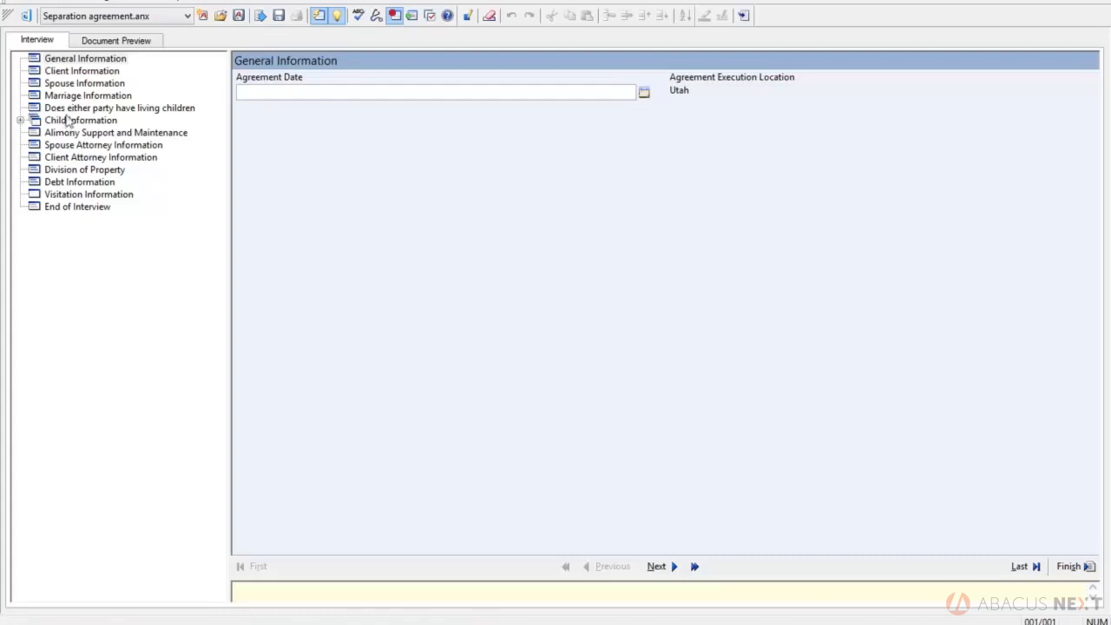
{"action": "left_click", "coordinate": [76, 108]}
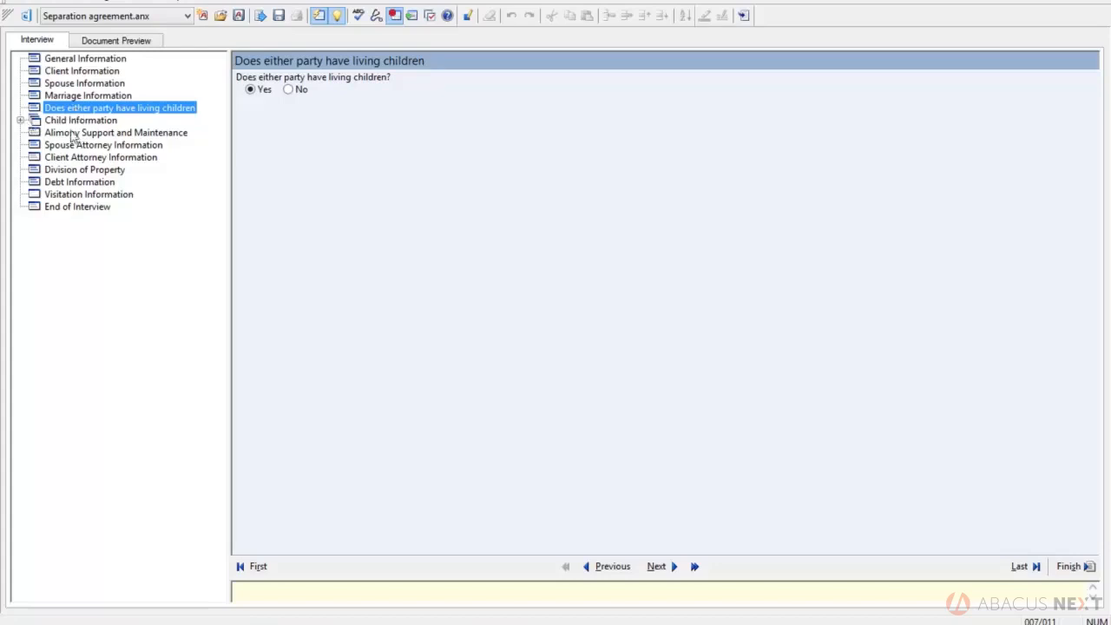
{"action": "left_click", "coordinate": [80, 123]}
{"action": "left_click", "coordinate": [21, 120]}
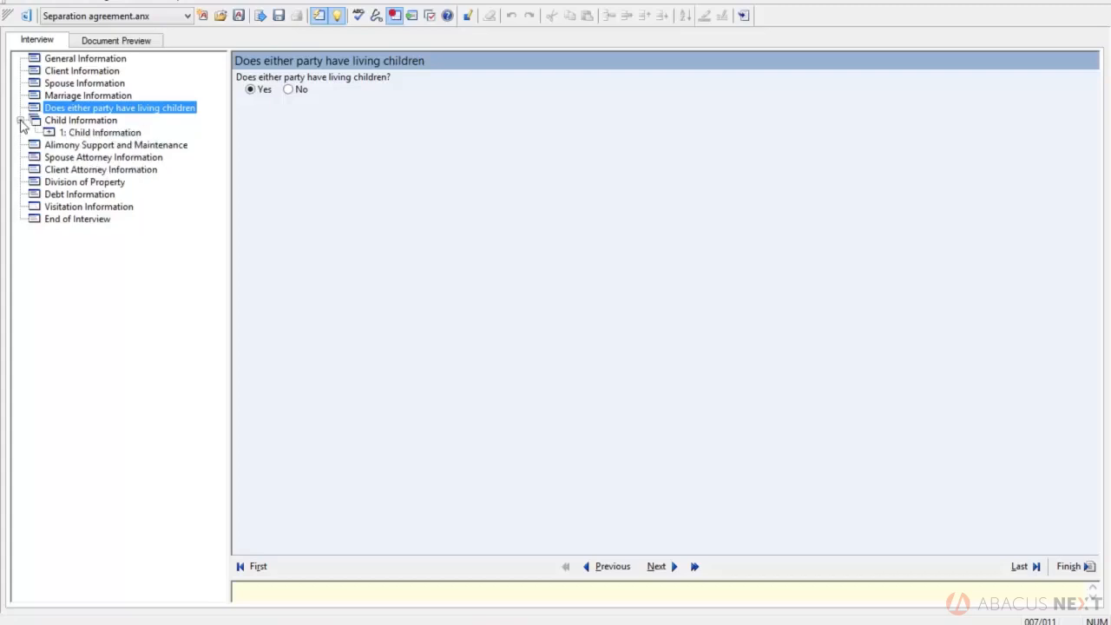
Open the first Child Information dialog for component editing, show its script, and enlarge the editor window.
{"action": "right_click", "coordinate": [80, 135]}
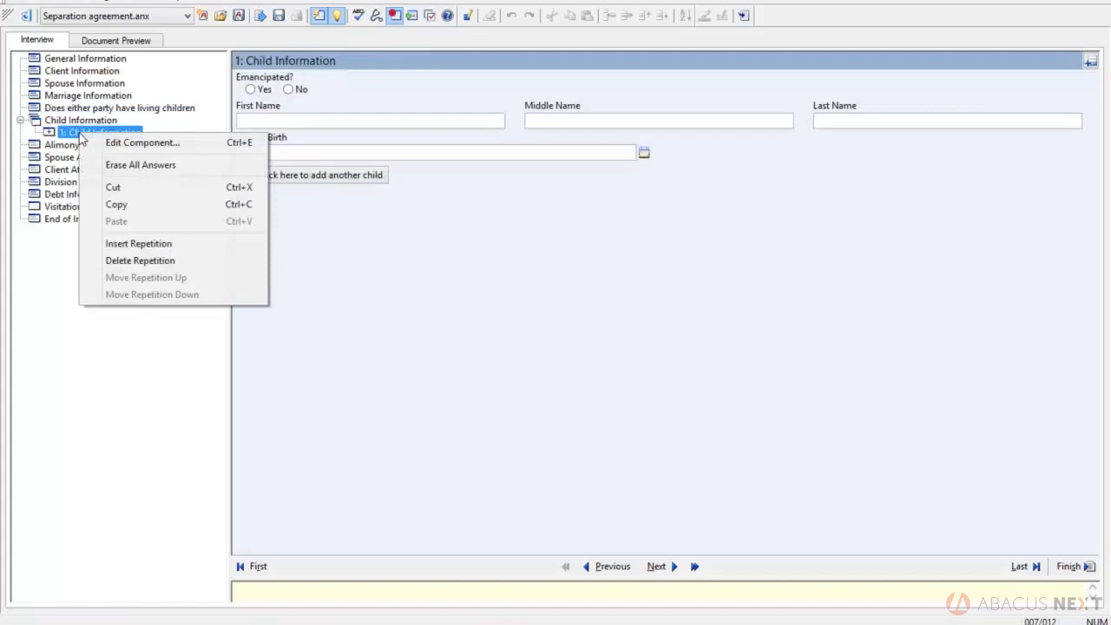
{"action": "left_click", "coordinate": [138, 143]}
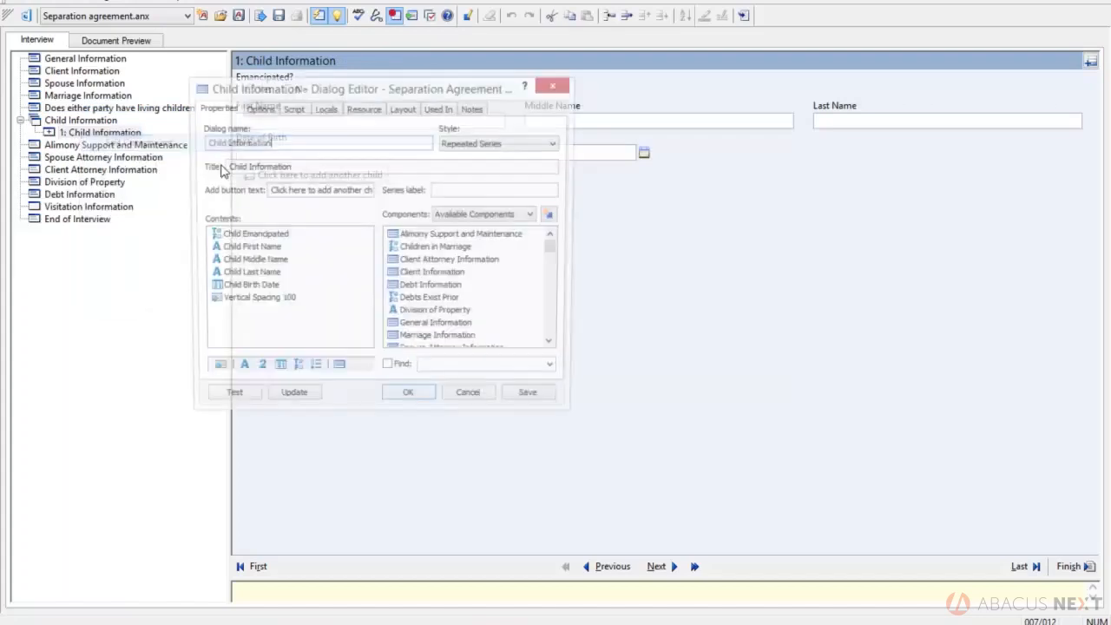
{"action": "left_click", "coordinate": [295, 110]}
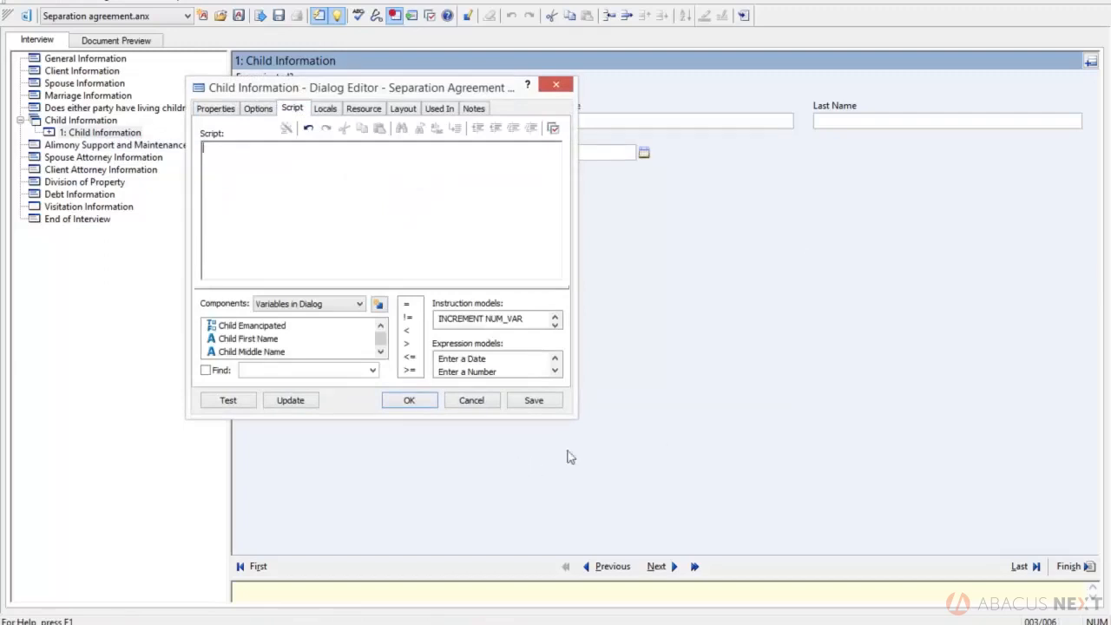
{"action": "left_click_drag", "start_coordinate": [574, 416], "coordinate": [908, 401]}
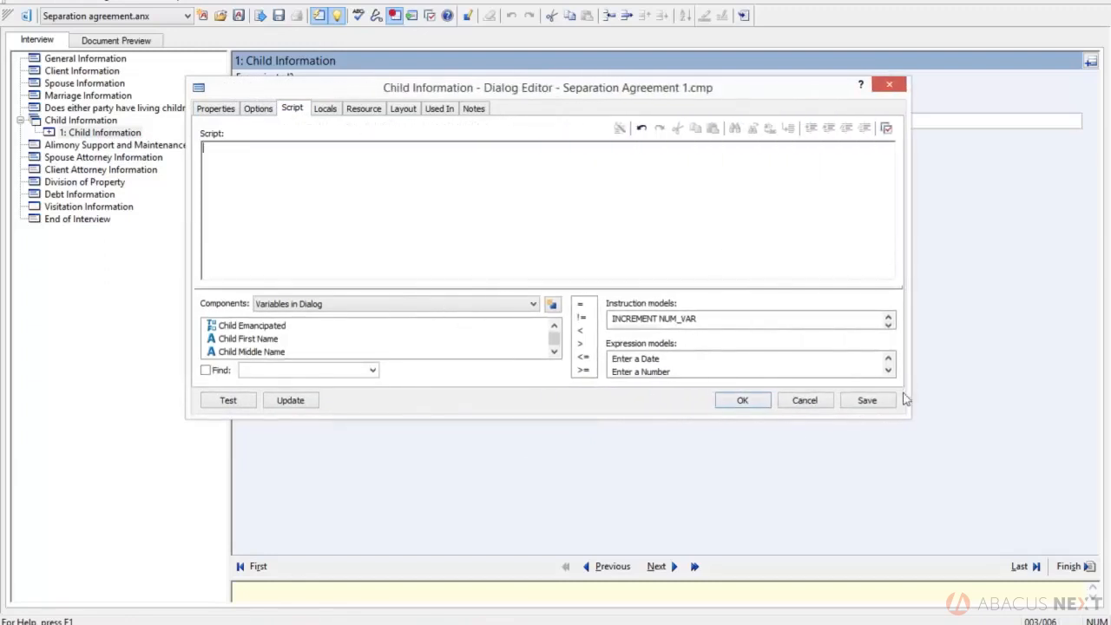
{"action": "left_click_drag", "start_coordinate": [642, 419], "coordinate": [697, 581]}
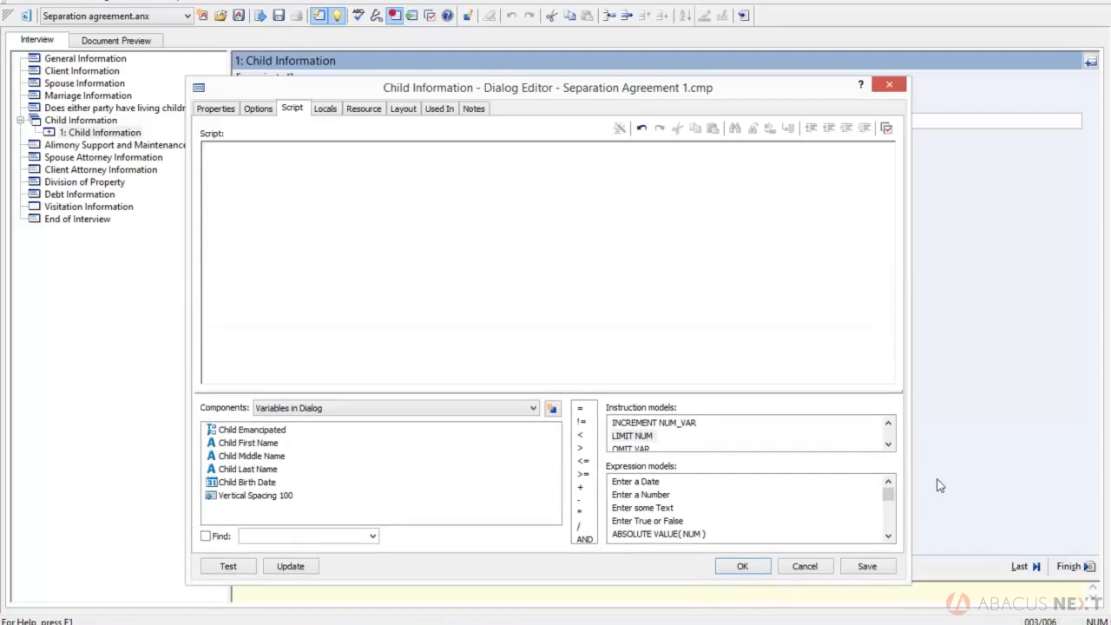
Look through the instruction models available for the dialog script.
{"action": "left_click", "coordinate": [888, 444]}
{"action": "left_click", "coordinate": [887, 444]}
{"action": "left_click", "coordinate": [888, 444]}
{"action": "left_click", "coordinate": [887, 445]}
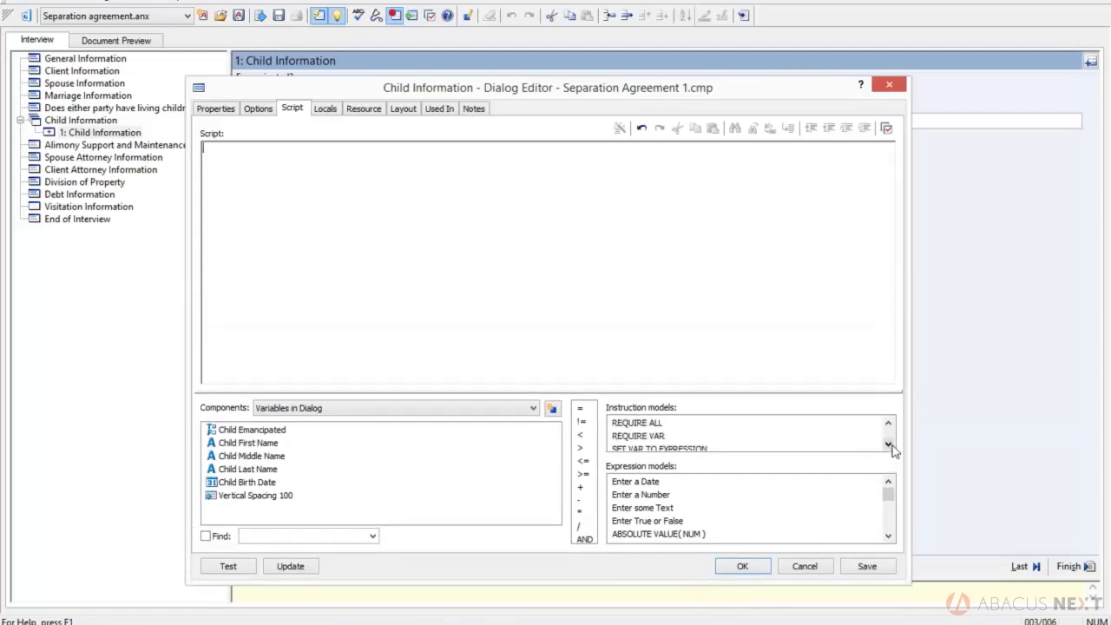
{"action": "left_click", "coordinate": [887, 444]}
{"action": "left_click", "coordinate": [888, 444]}
{"action": "left_click", "coordinate": [887, 444]}
{"action": "left_click", "coordinate": [888, 444]}
{"action": "left_click", "coordinate": [888, 444]}
{"action": "left_click", "coordinate": [888, 445]}
{"action": "left_click", "coordinate": [888, 444]}
Add the LIMIT NUM instruction model to the Child Information script and replace its NUM placeholder with 3.
{"action": "left_click", "coordinate": [887, 422]}
{"action": "left_click", "coordinate": [888, 422]}
{"action": "left_click", "coordinate": [888, 422]}
{"action": "left_click", "coordinate": [887, 423]}
{"action": "left_click", "coordinate": [888, 423]}
{"action": "left_click", "coordinate": [887, 423]}
{"action": "left_click", "coordinate": [888, 423]}
{"action": "left_click", "coordinate": [887, 423]}
{"action": "left_click", "coordinate": [888, 423]}
{"action": "left_click", "coordinate": [888, 422]}
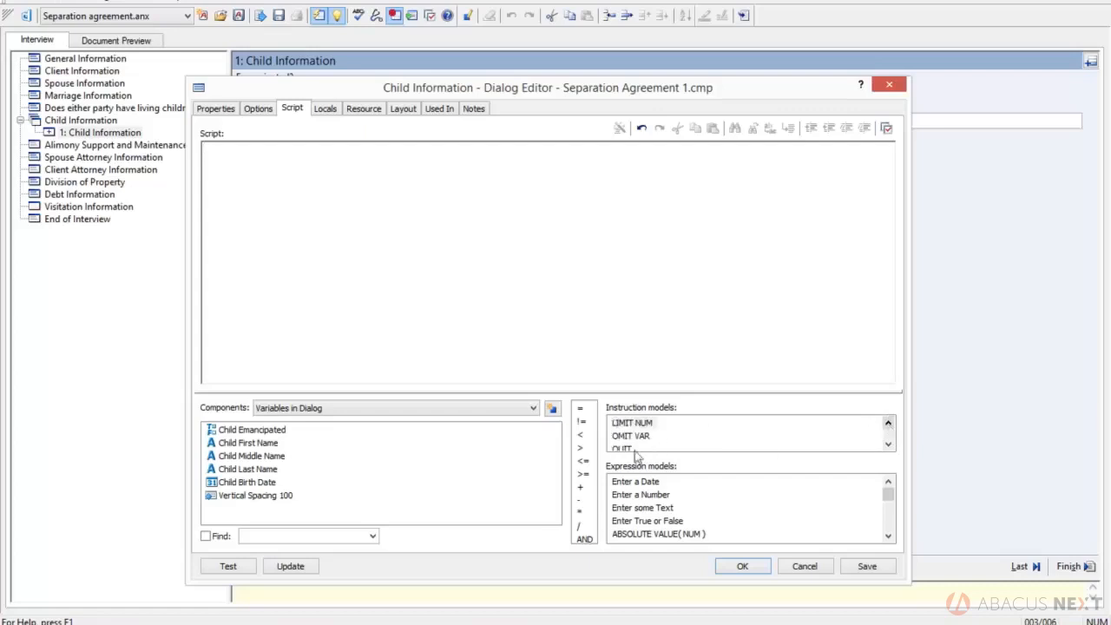
{"action": "left_click", "coordinate": [642, 422]}
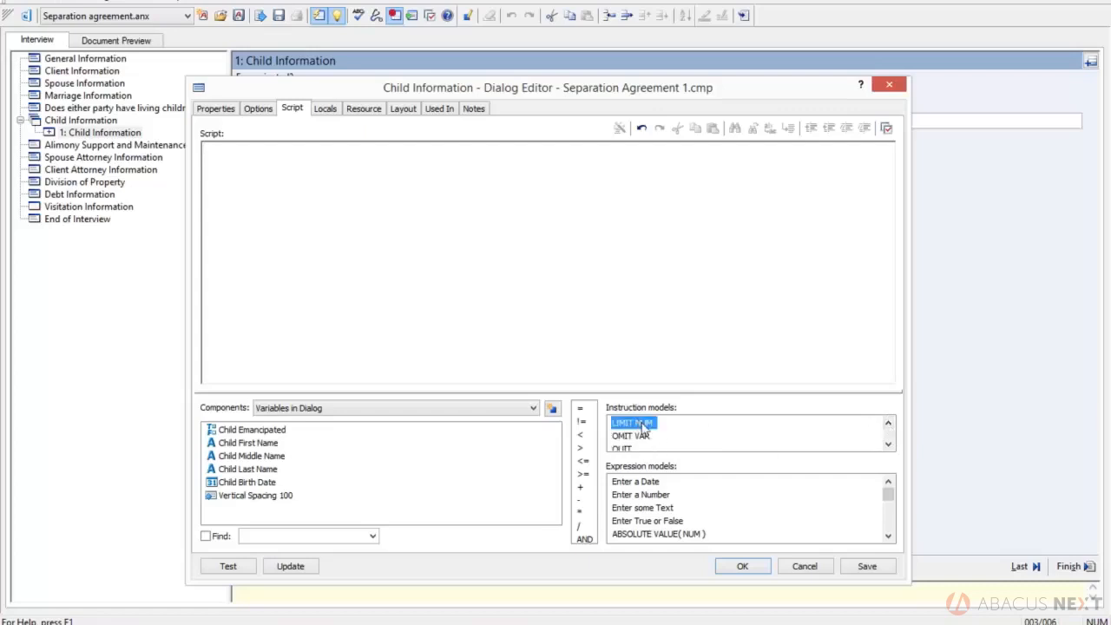
{"action": "left_click_drag", "start_coordinate": [642, 425], "coordinate": [462, 265]}
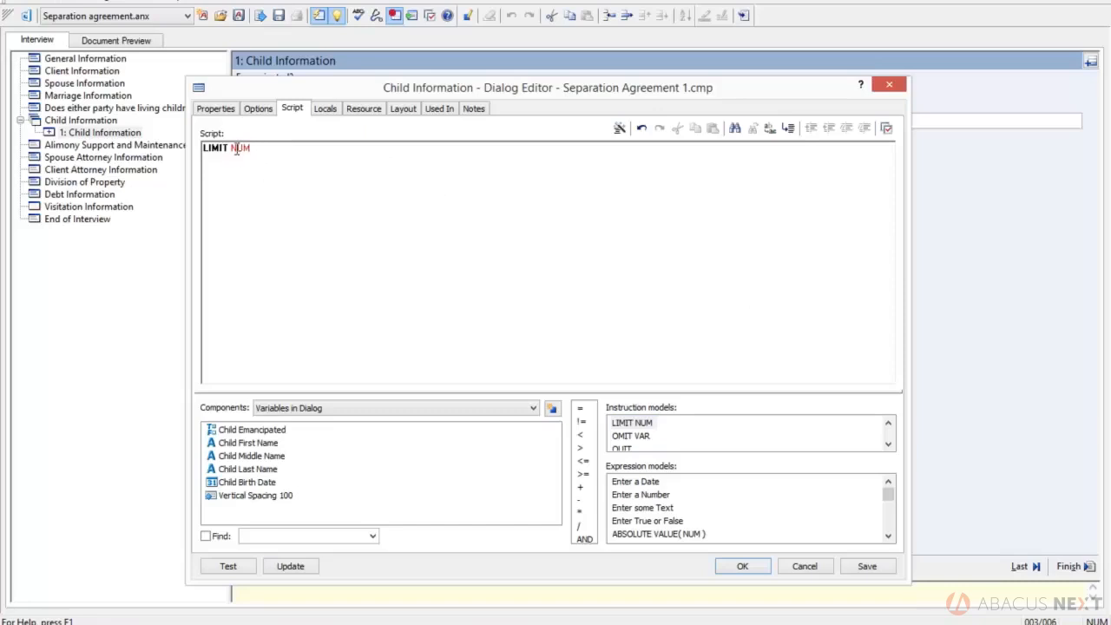
{"action": "left_click_drag", "start_coordinate": [254, 150], "coordinate": [232, 150]}
{"action": "type", "text": "3"}
Test the Child Information dialog and fill in the first child as emancipated, with first name, last name and date of birth.
{"action": "left_click", "coordinate": [234, 570]}
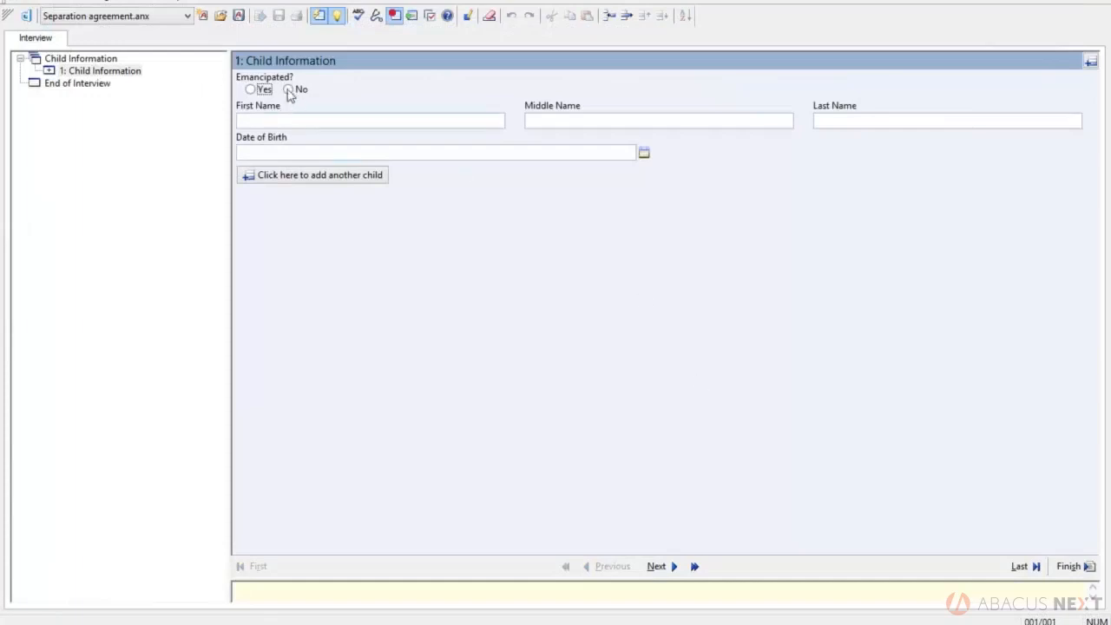
{"action": "left_click", "coordinate": [254, 90]}
{"action": "left_click", "coordinate": [266, 122]}
{"action": "type", "text": "Bob"}
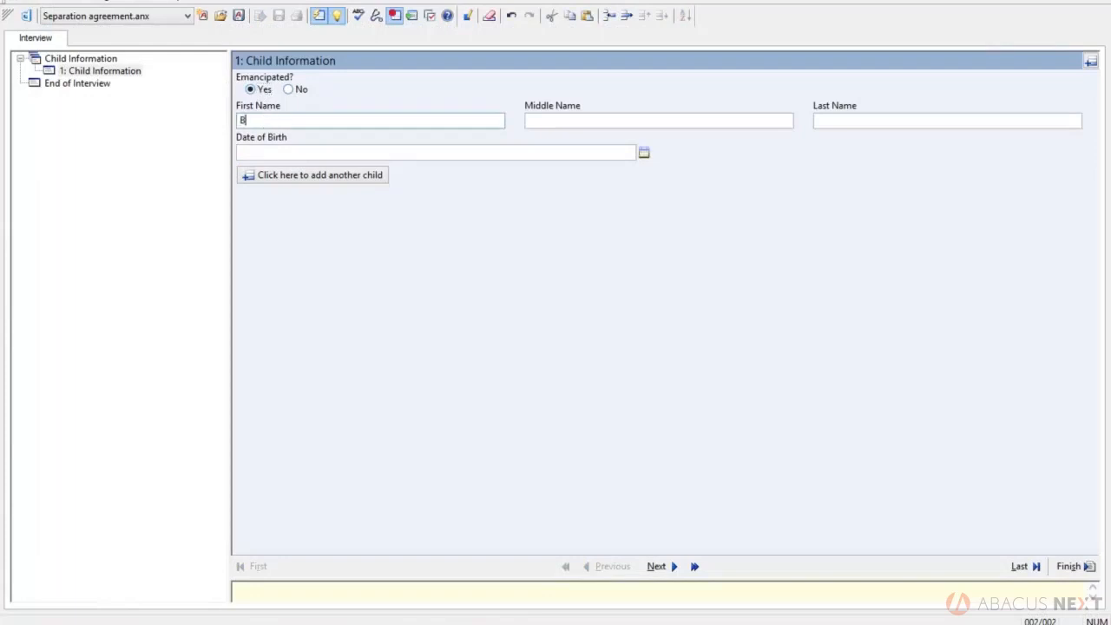
{"action": "key", "text": "Tab"}
{"action": "key", "text": "Tab"}
{"action": "key", "text": "Tab"}
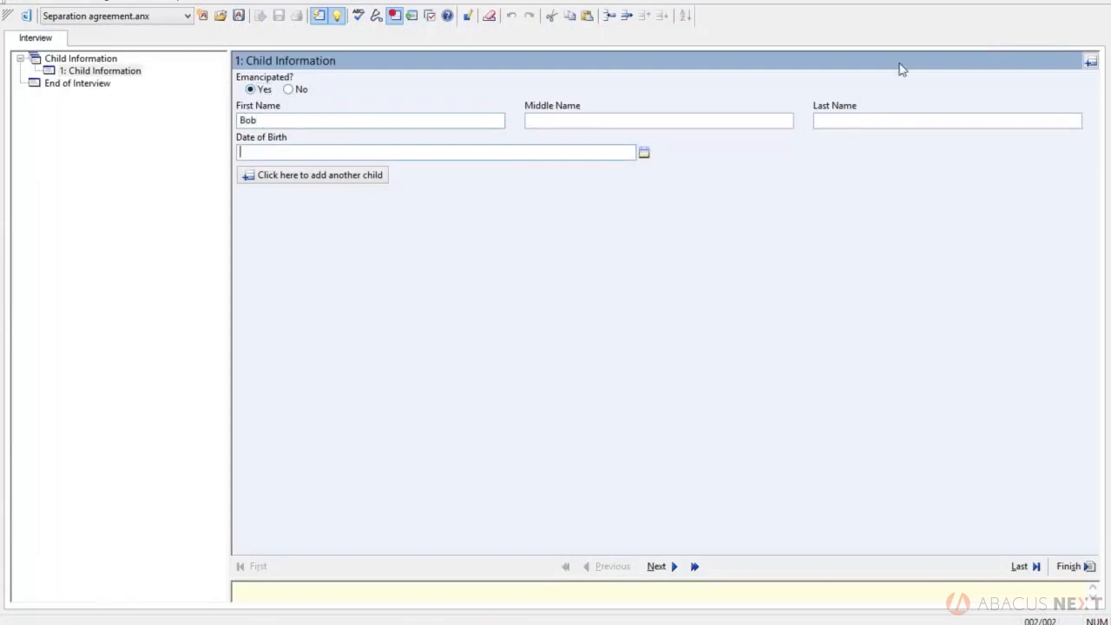
{"action": "left_click", "coordinate": [849, 121]}
{"action": "type", "text": "Smith"}
{"action": "key", "text": "Tab"}
{"action": "type", "text": "05/19/1998"}
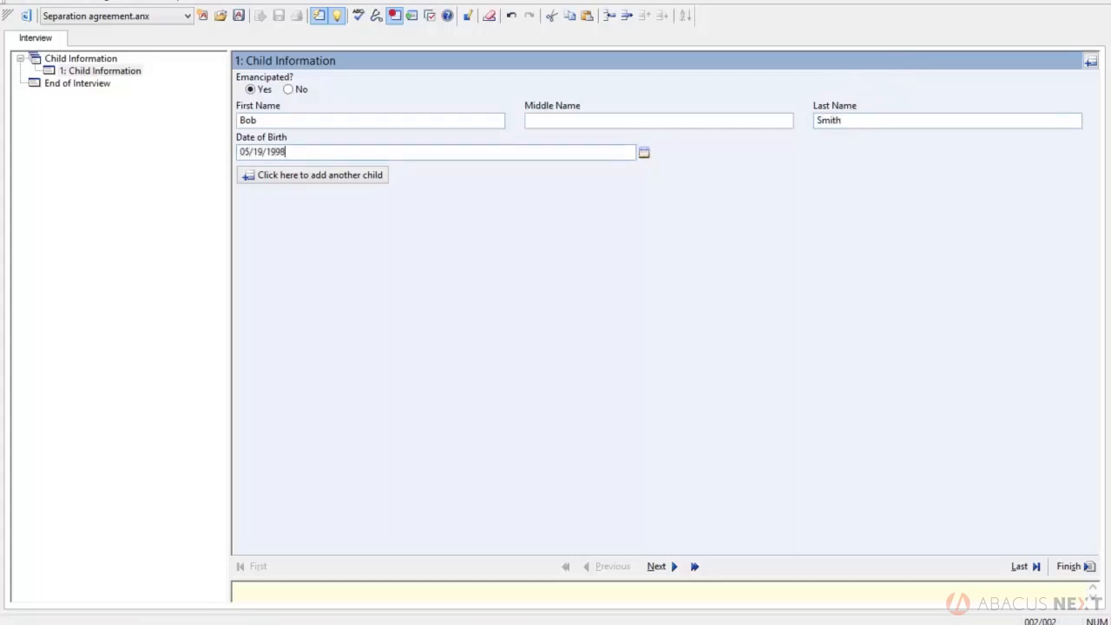
Add a second child marked as not emancipated and enter the child's first name, last name and date of birth.
{"action": "left_click", "coordinate": [331, 168]}
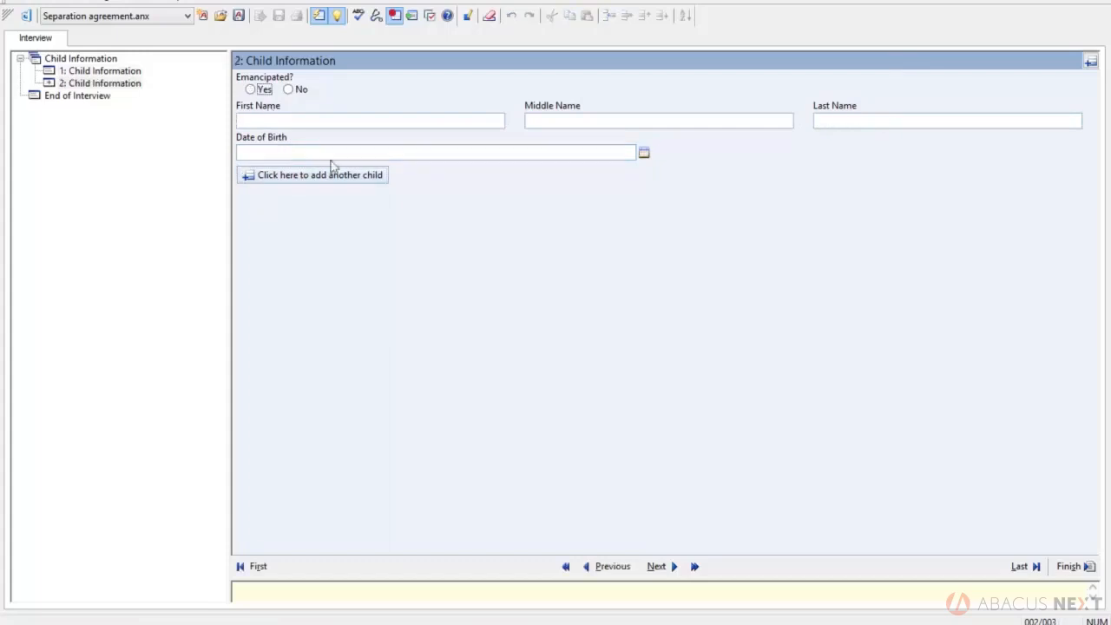
{"action": "left_click", "coordinate": [295, 98]}
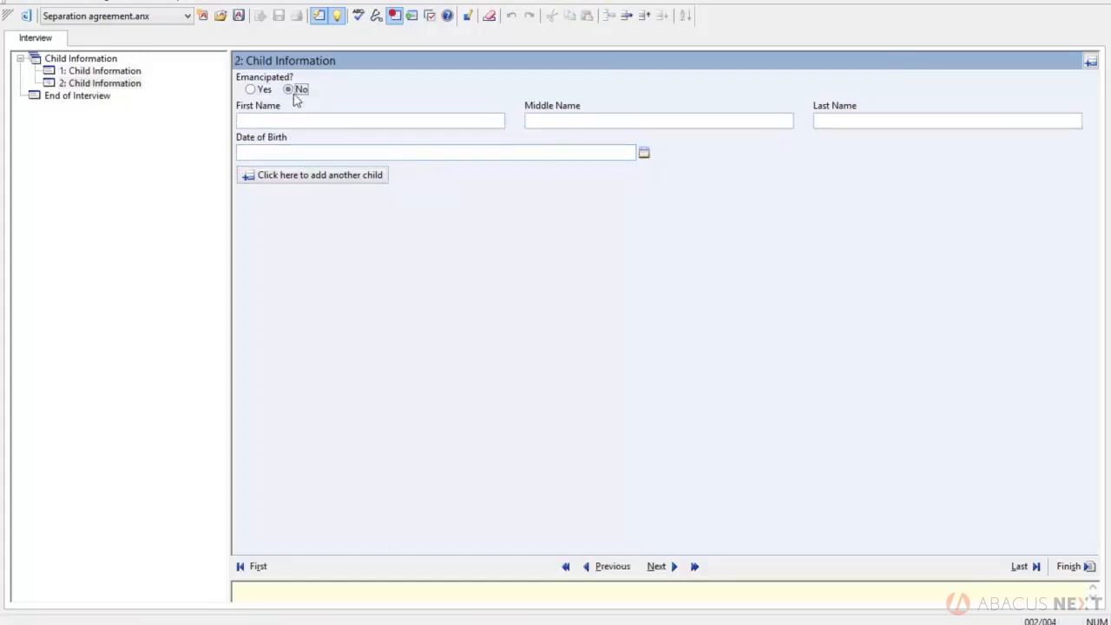
{"action": "left_click", "coordinate": [308, 122]}
{"action": "type", "text": "John"}
{"action": "key", "text": "Tab"}
{"action": "key", "text": "Tab"}
{"action": "type", "text": "Smith"}
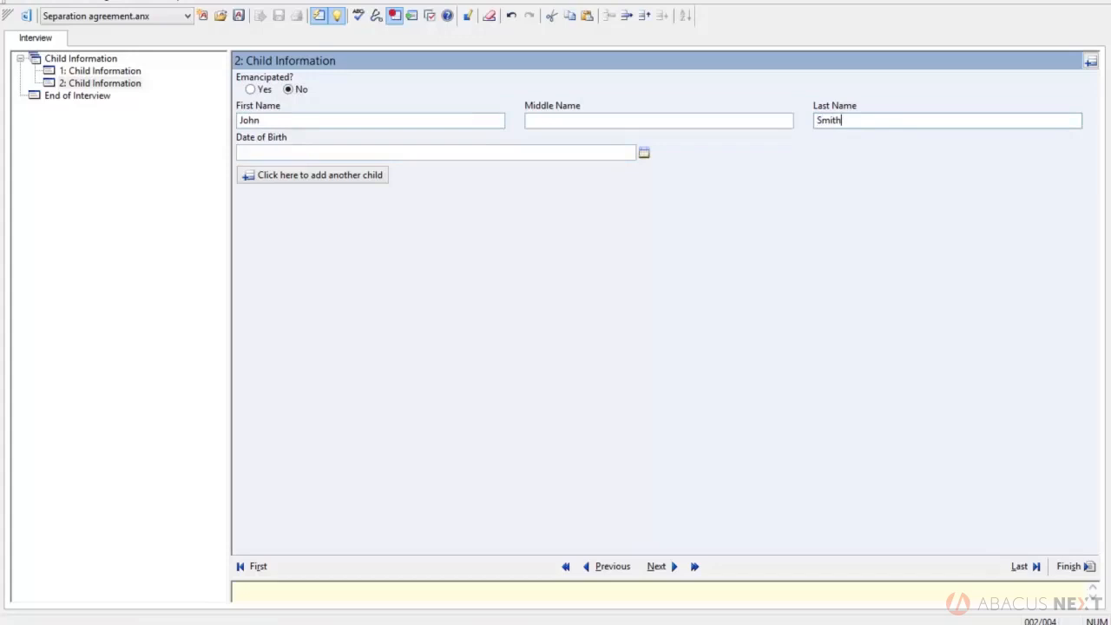
{"action": "left_click", "coordinate": [313, 153]}
{"action": "type", "text": "03/01/2000"}
{"action": "key", "text": "Tab"}
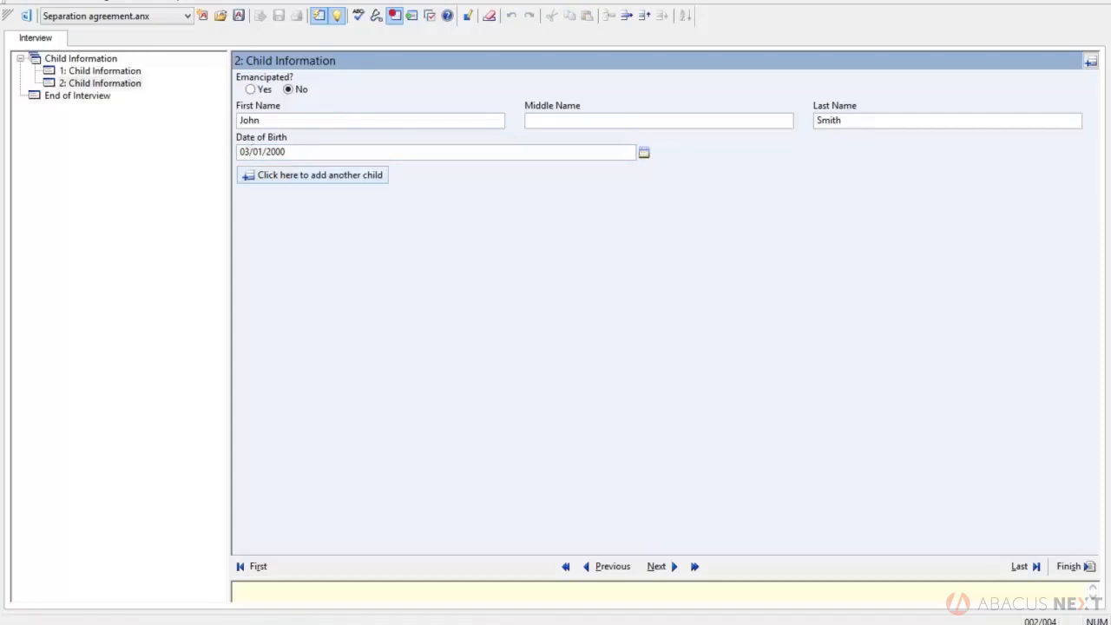
Add a third child repetition to the test interview.
{"action": "left_click", "coordinate": [313, 175]}
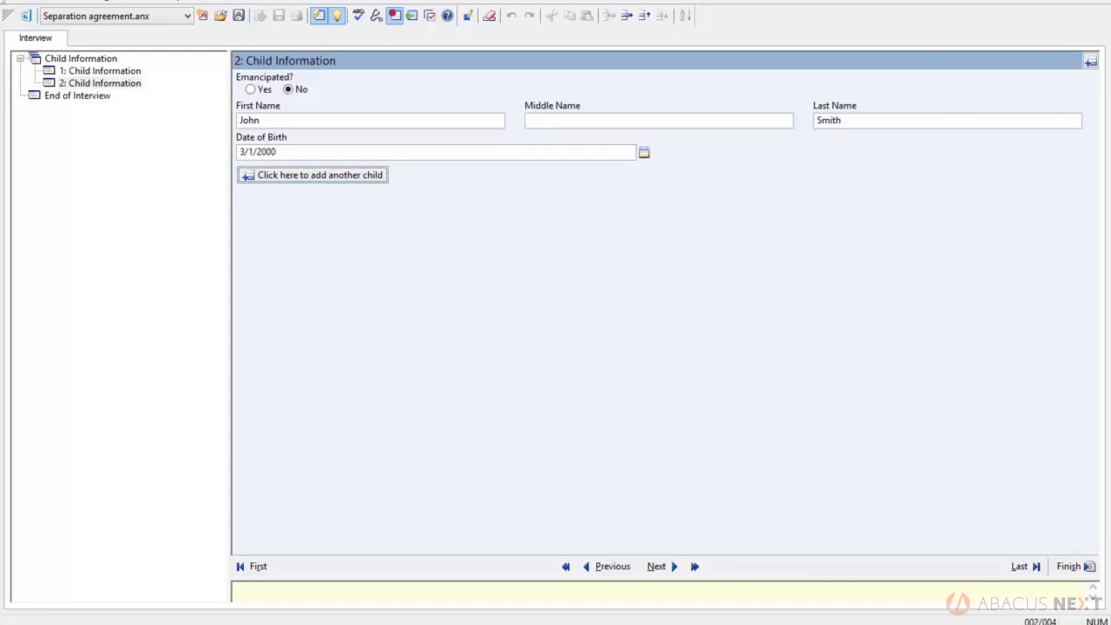
{"action": "left_click", "coordinate": [282, 175]}
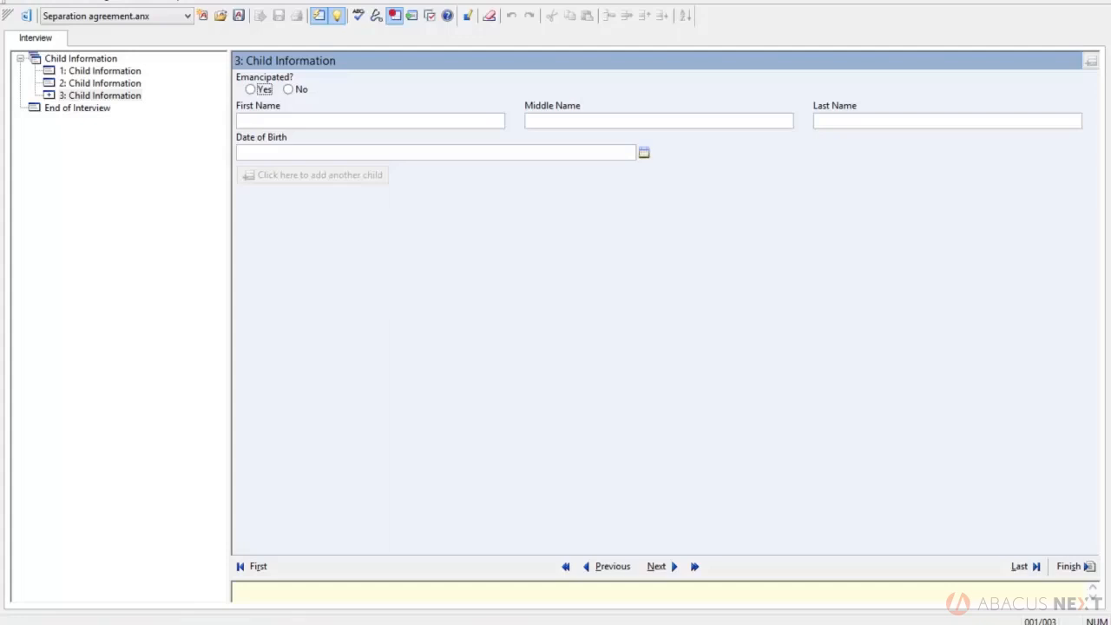
{"action": "left_click", "coordinate": [240, 19]}
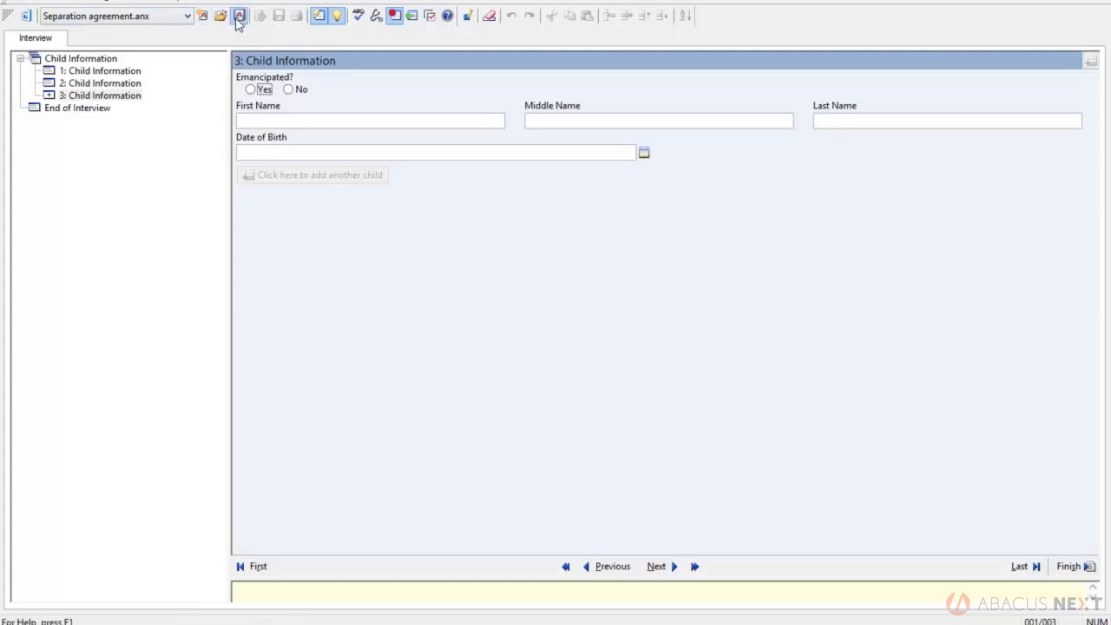
{"action": "left_click", "coordinate": [295, 121]}
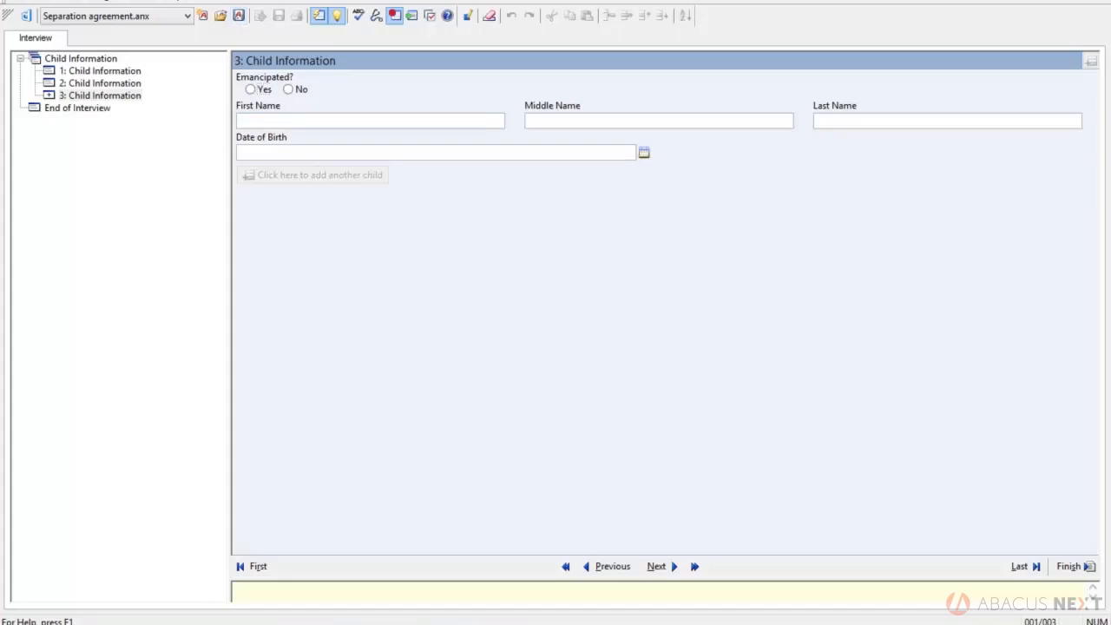